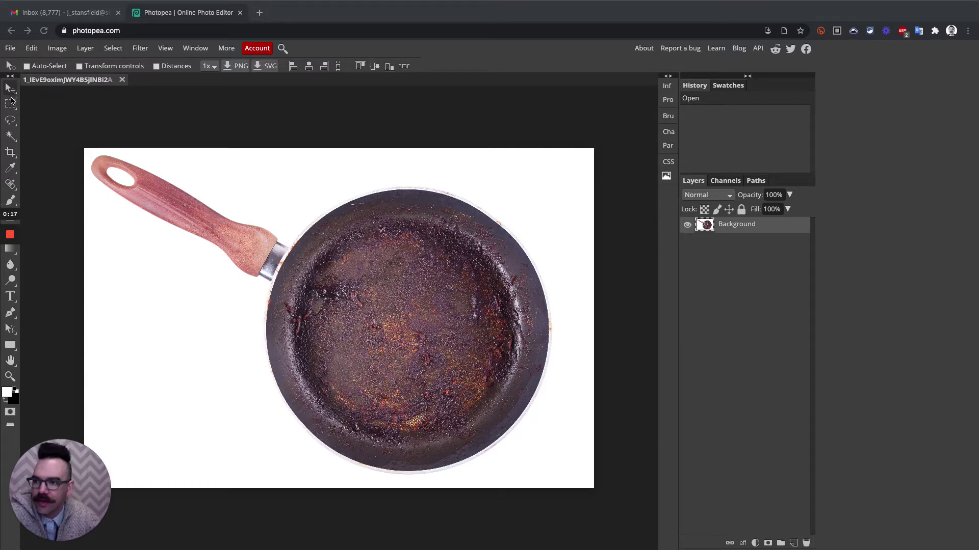
# Step: Switch to the Ellipse Select tool
pyautogui.click(10, 105)
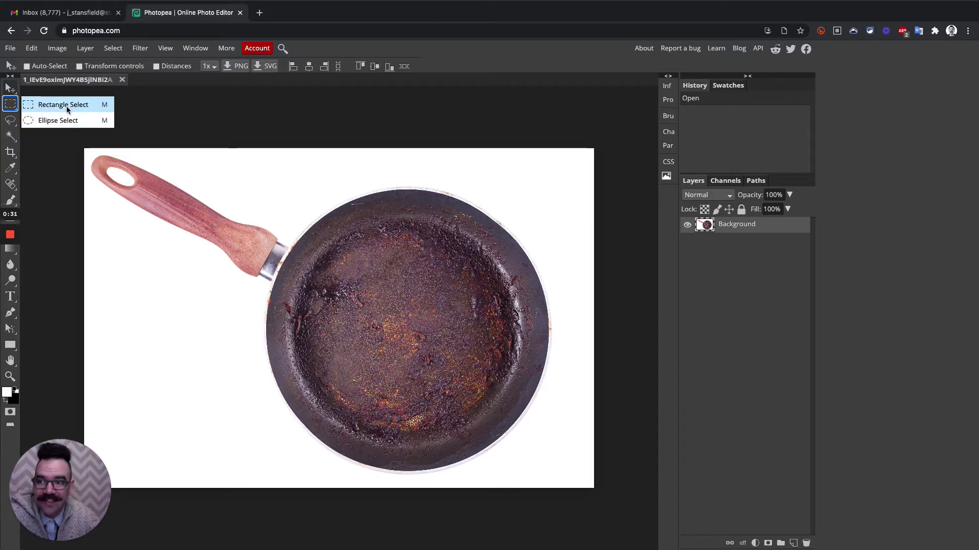
pyautogui.click(9, 108)
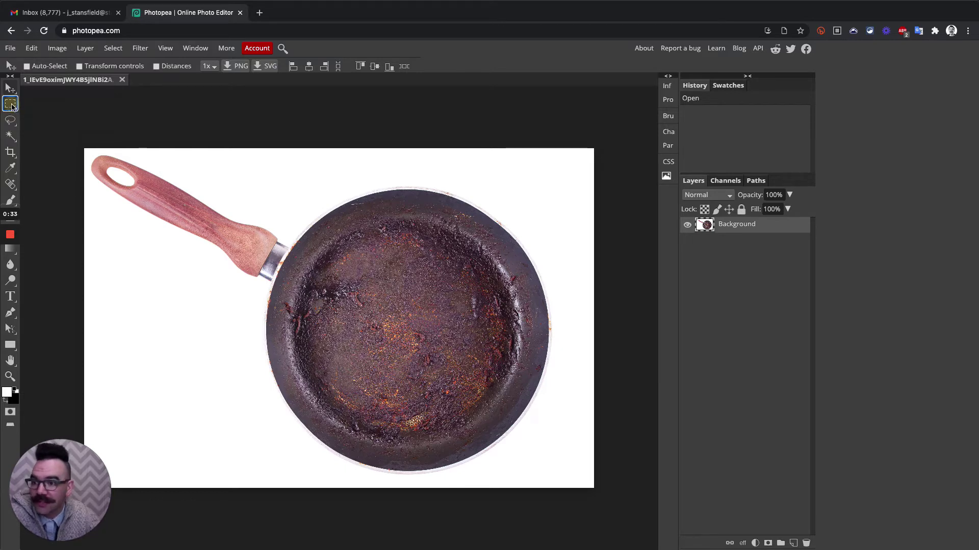
pyautogui.click(11, 108)
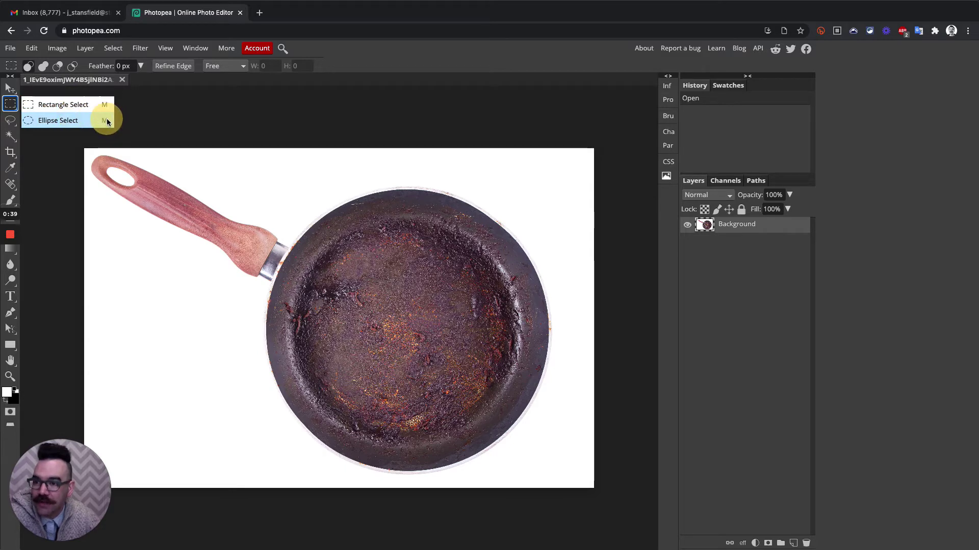
pyautogui.click(10, 103)
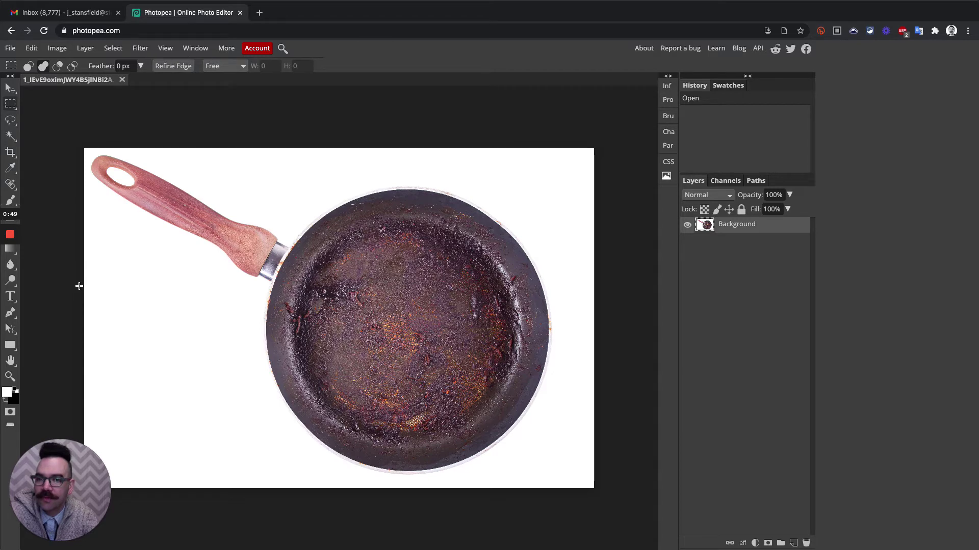
pyautogui.hotkey('shift', 'm')
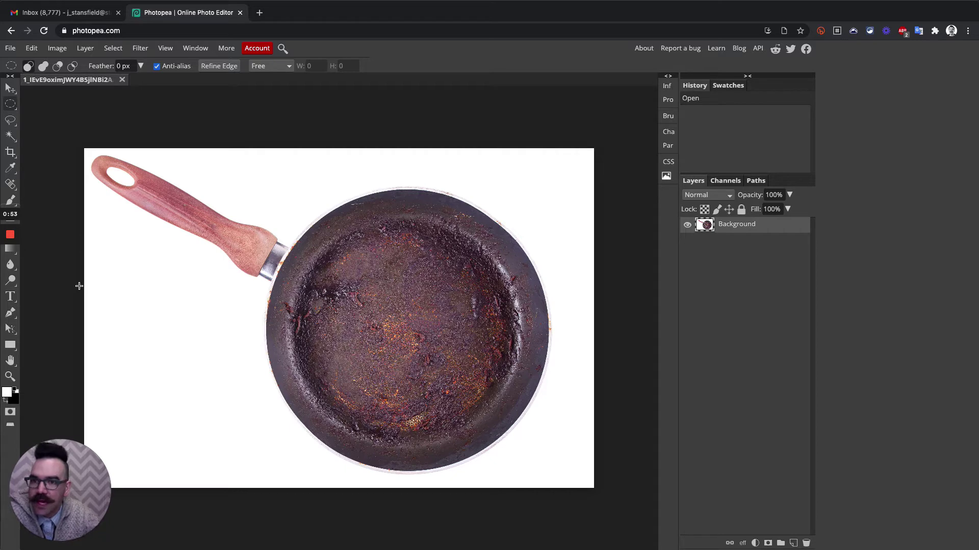
pyautogui.click(286, 67)
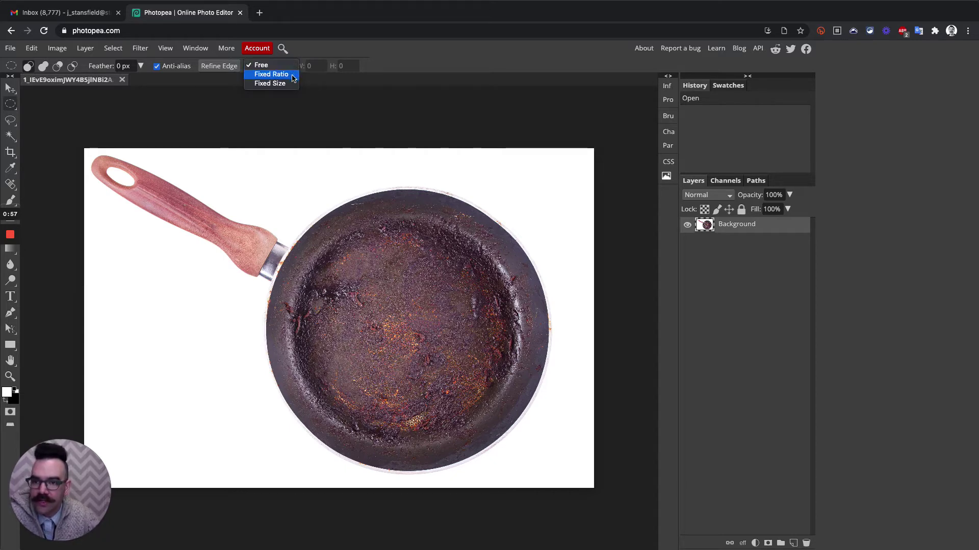
pyautogui.click(293, 76)
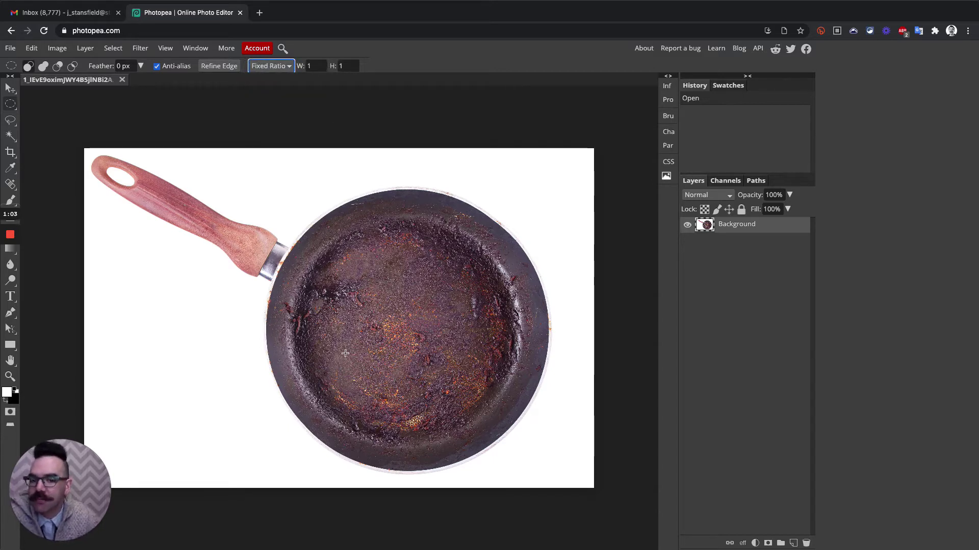
pyautogui.click(283, 66)
pyautogui.click(284, 67)
pyautogui.press('Up')
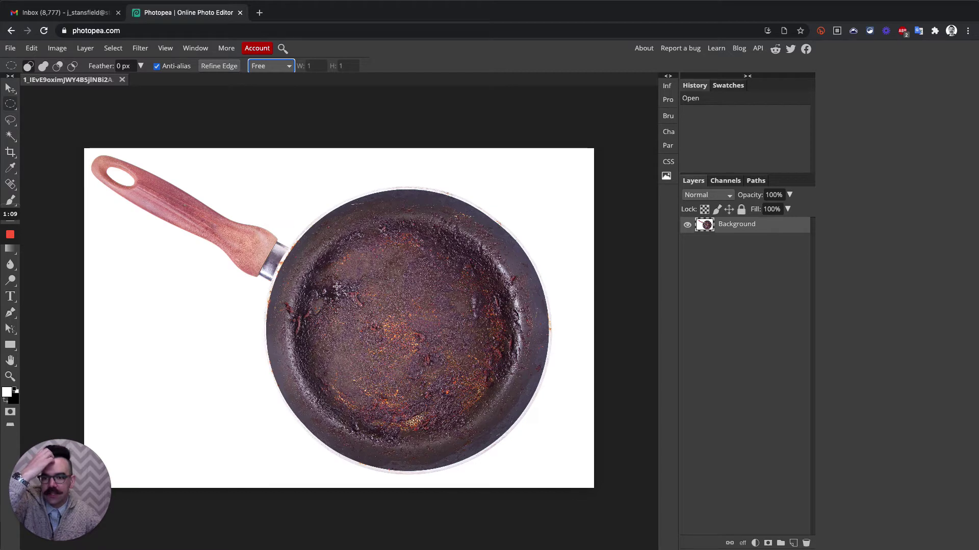
# Step: Draw an unconstrained elliptical selection inside the pan and deselect it
pyautogui.moveTo(356, 280); pyautogui.dragTo(524, 401)
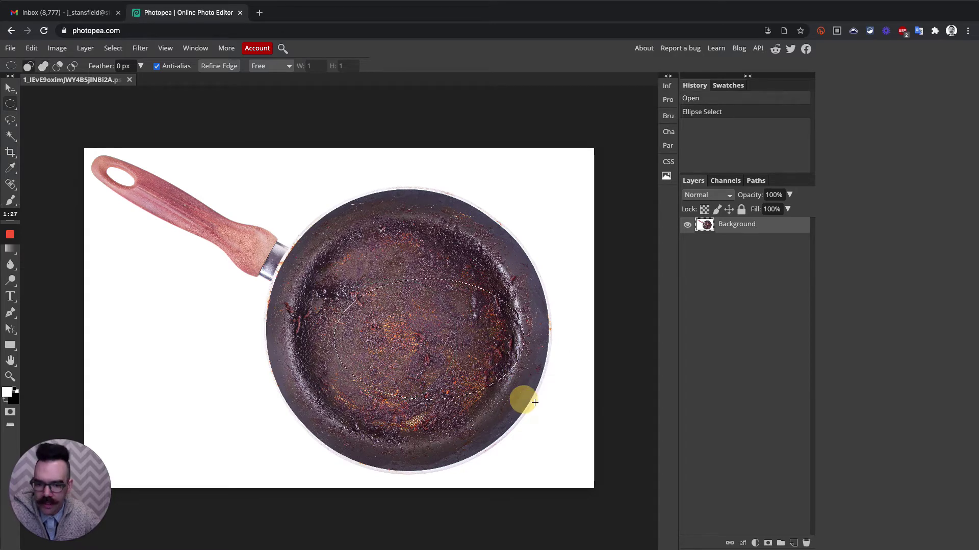
pyautogui.click(114, 48)
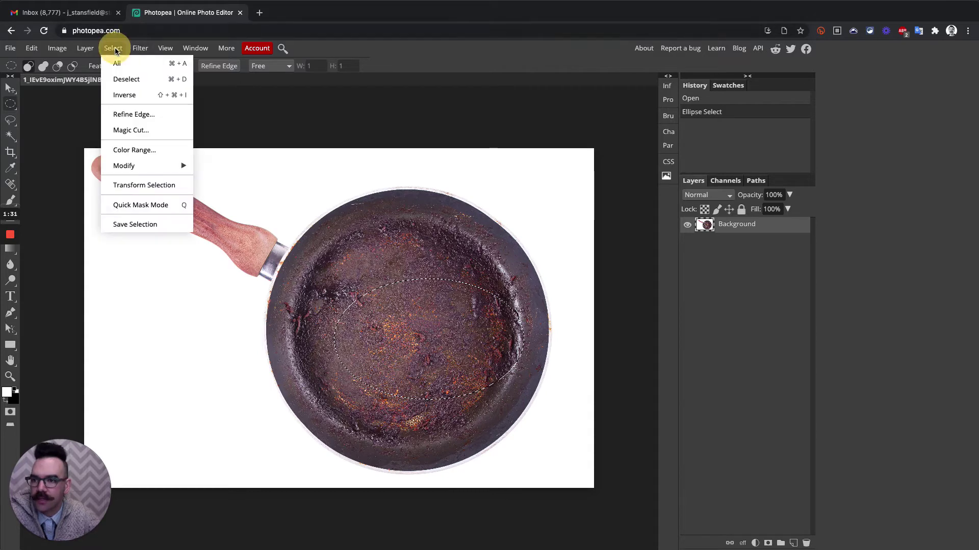
pyautogui.click(173, 80)
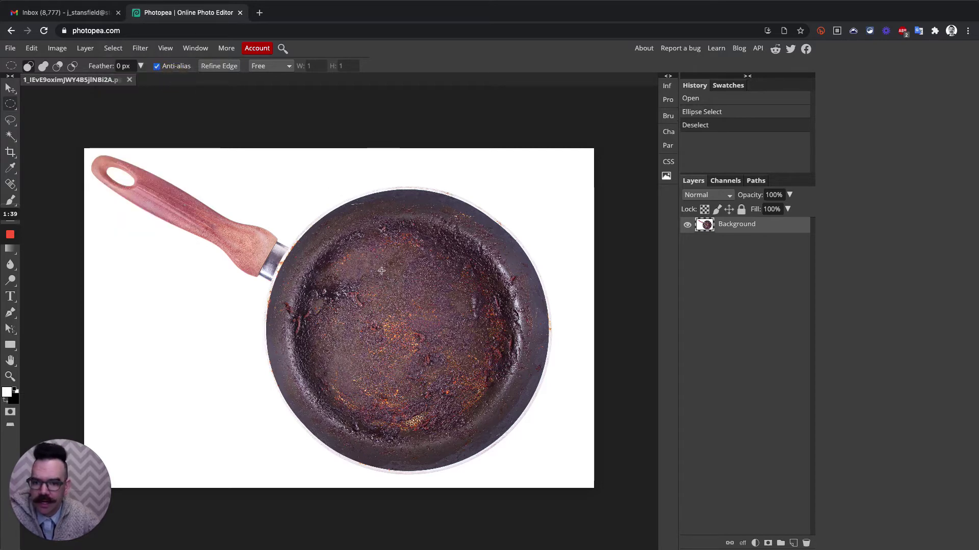
# Step: Draw a circular selection around the pan's inner cooking surface with the Fixed Ratio constraint at 1:1
pyautogui.click(270, 65)
pyautogui.click(268, 75)
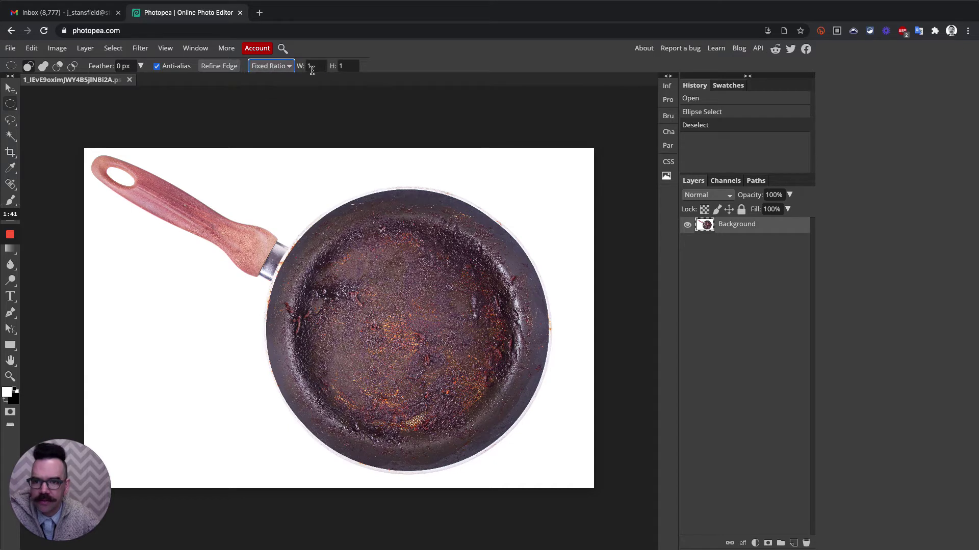
pyautogui.moveTo(306, 247); pyautogui.dragTo(571, 454)
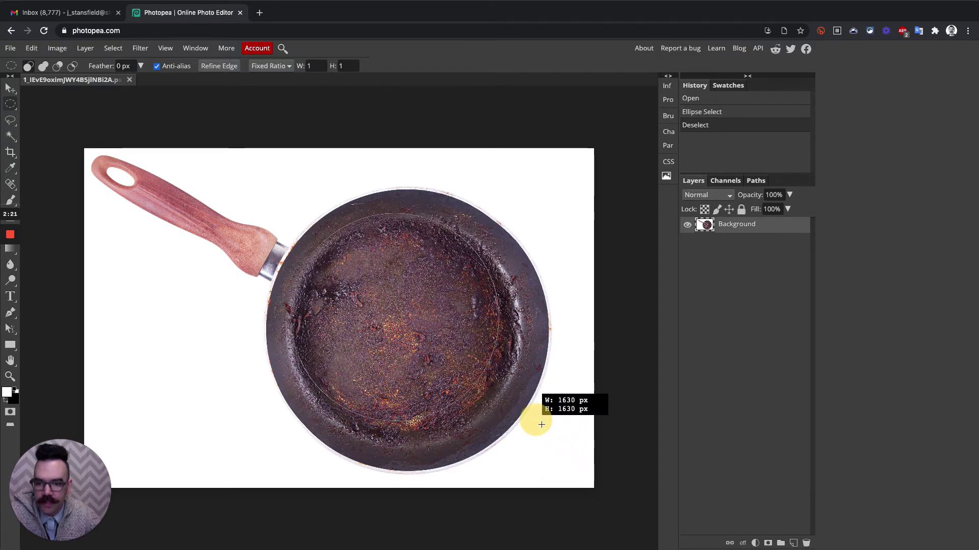
pyautogui.moveTo(555, 437); pyautogui.dragTo(575, 442)
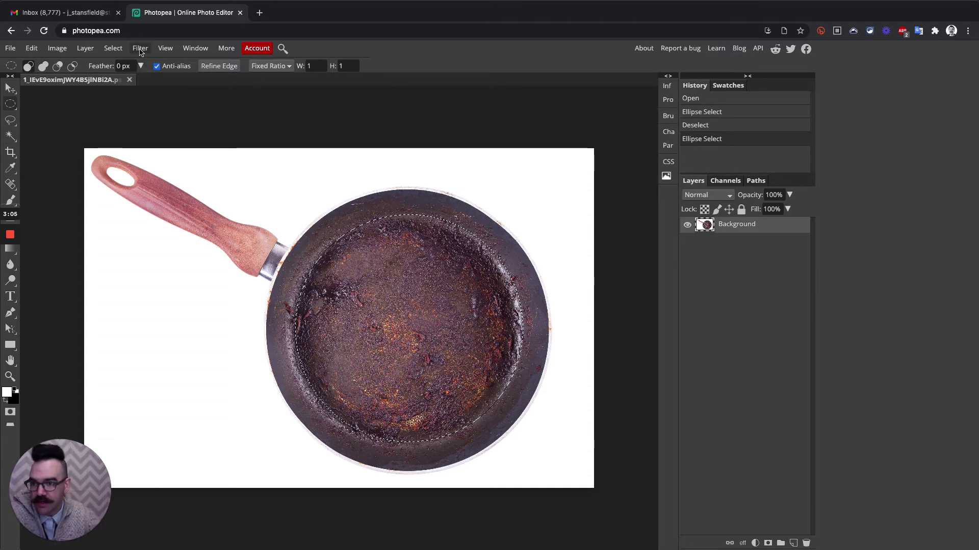
# Step: Invert the selection and fill everything outside the circle with black at Normal blend mode and 100% opacity
pyautogui.click(114, 48)
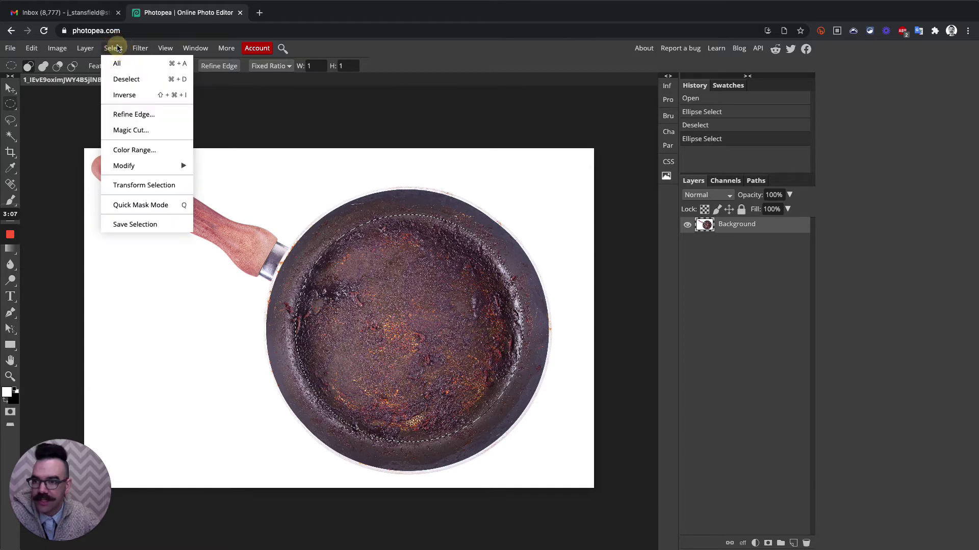
pyautogui.click(183, 96)
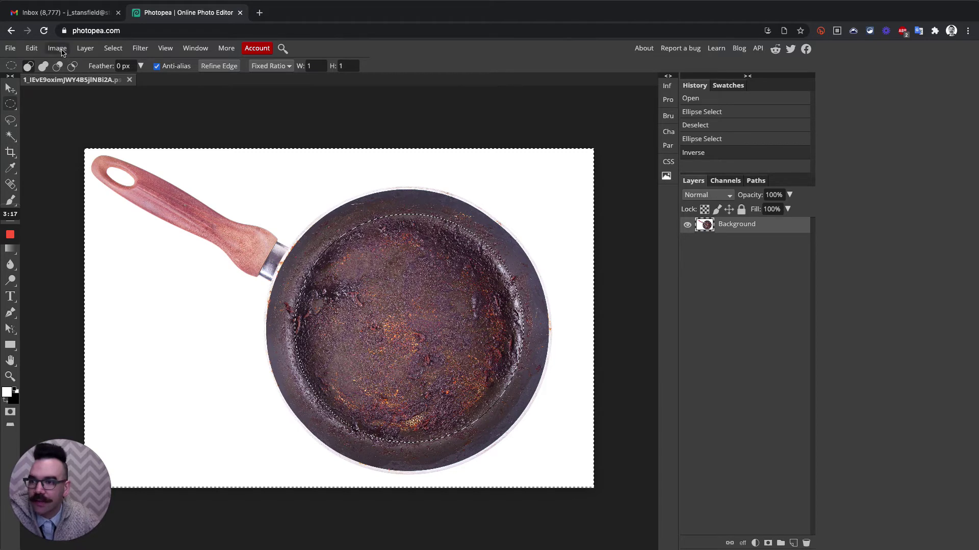
pyautogui.click(31, 48)
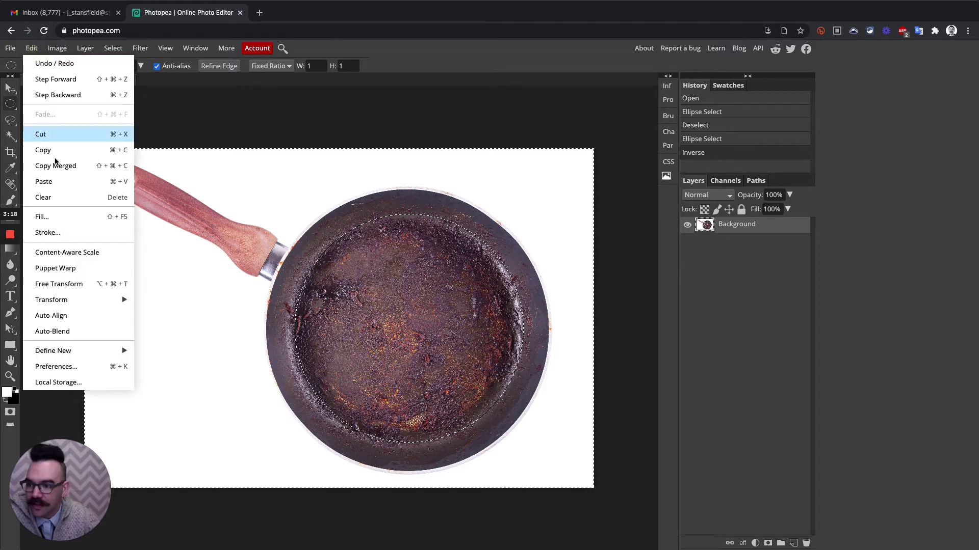
pyautogui.click(114, 219)
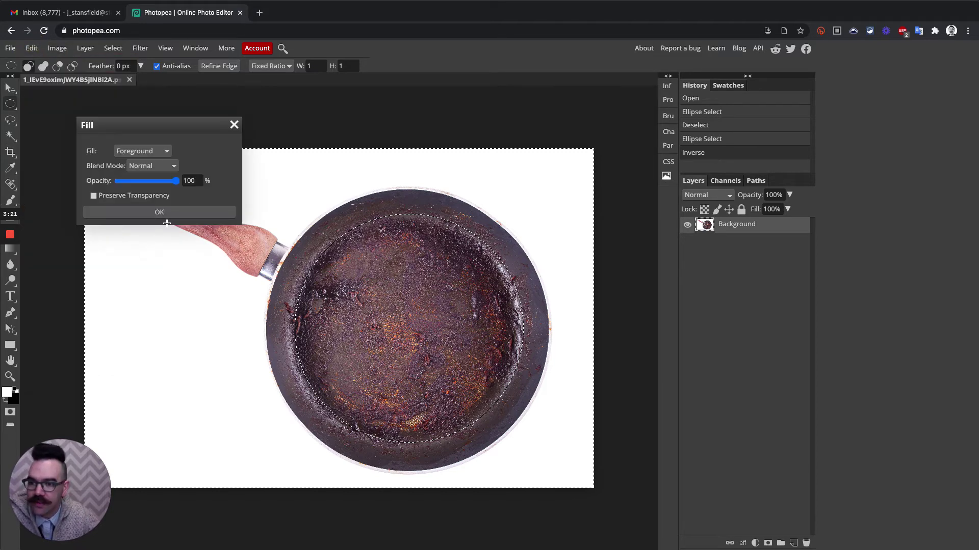
pyautogui.moveTo(193, 124); pyautogui.dragTo(786, 168)
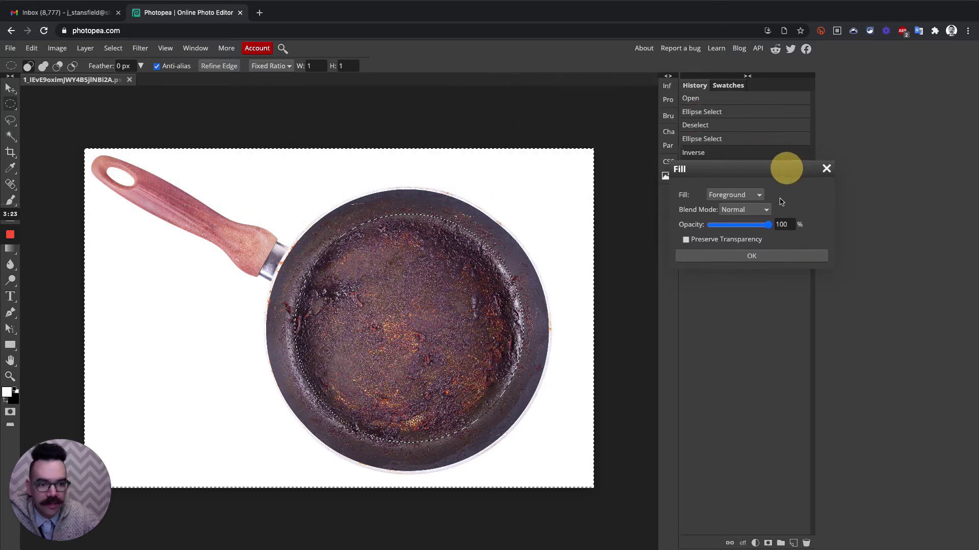
pyautogui.click(738, 196)
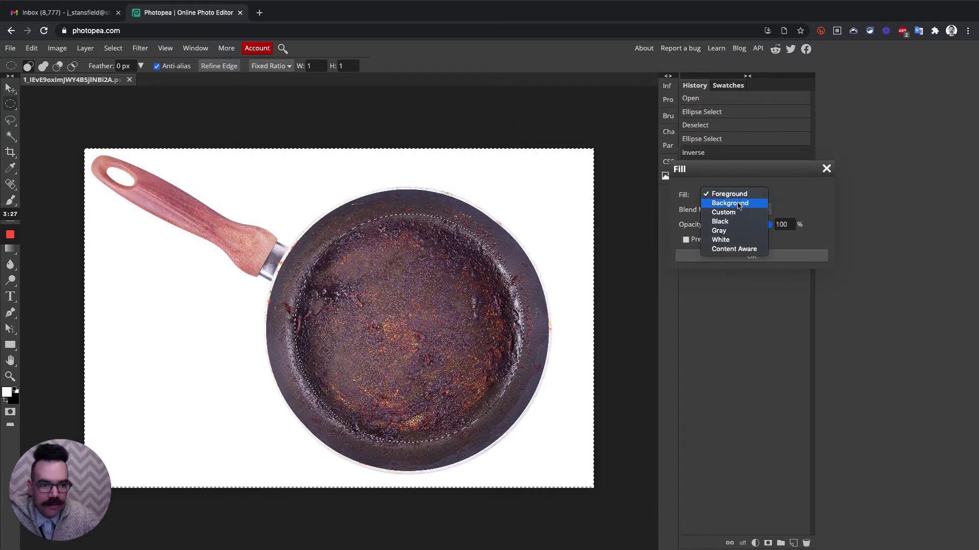
pyautogui.click(738, 218)
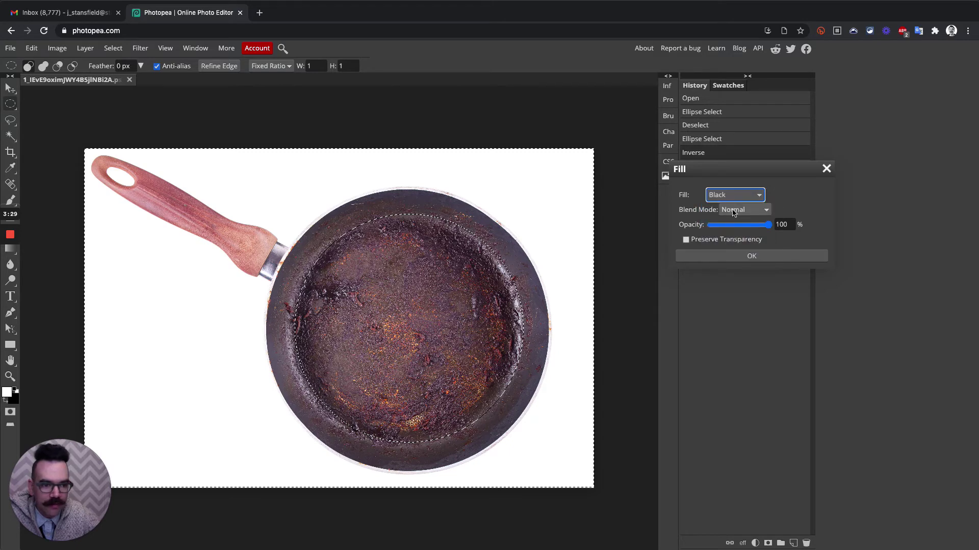
pyautogui.click(735, 256)
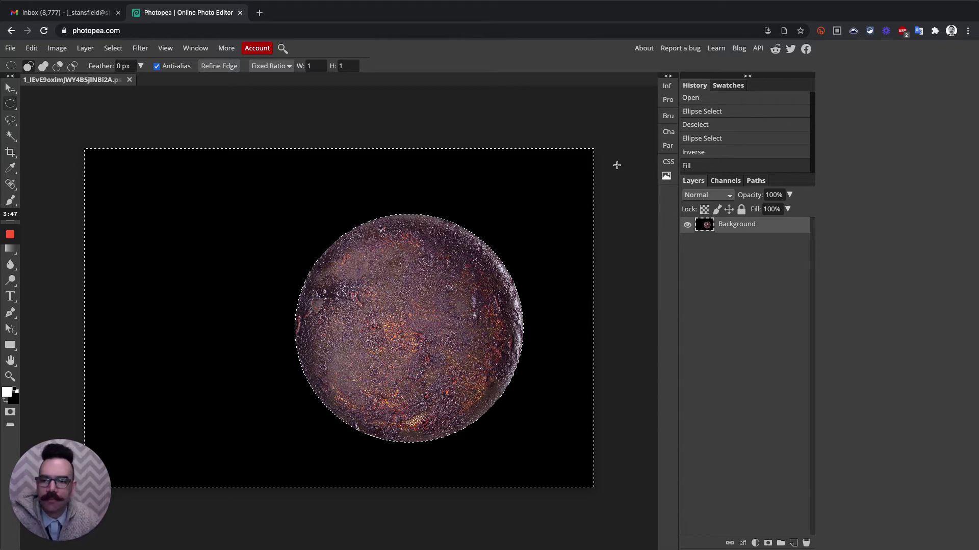
# Step: Invert the selection again so that only the circular pan surface is selected
pyautogui.click(118, 49)
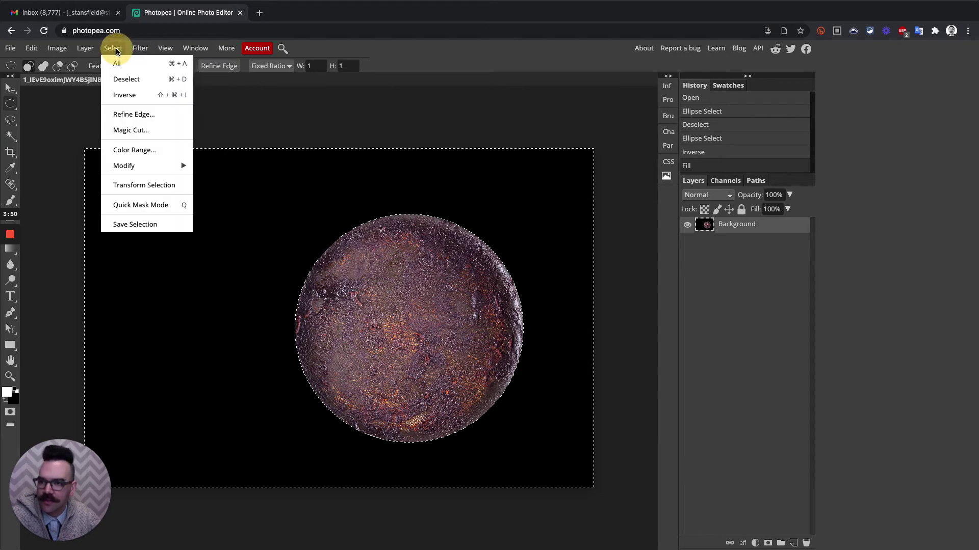
pyautogui.click(146, 95)
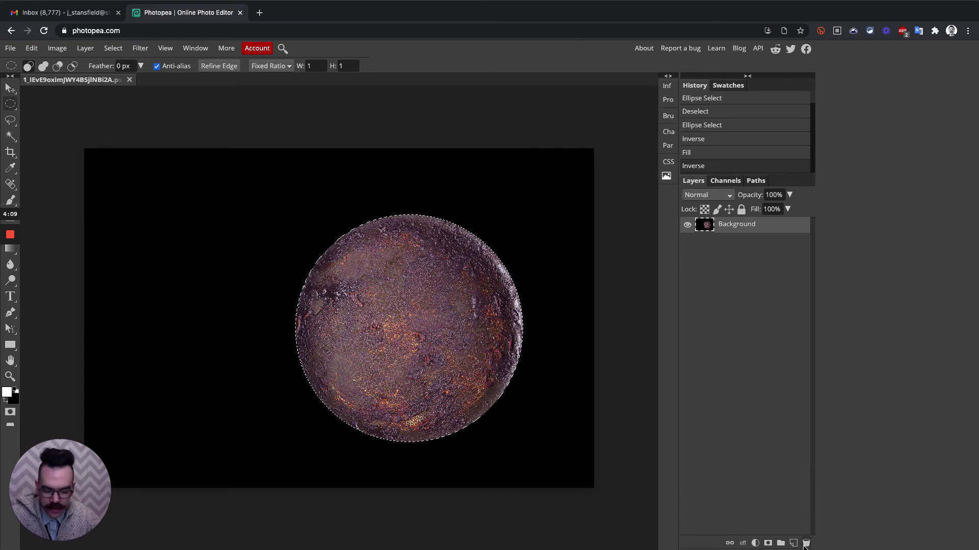
pyautogui.click(83, 50)
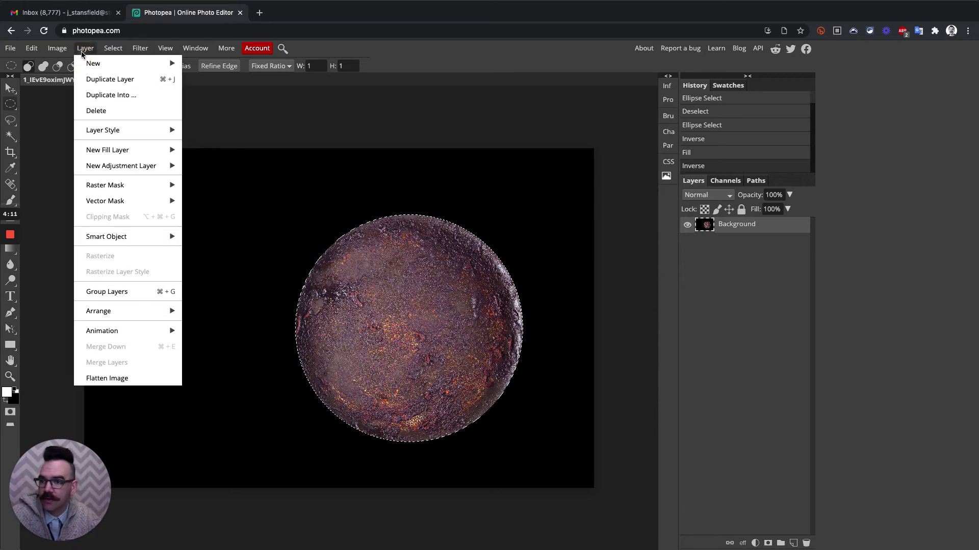
pyautogui.moveTo(125, 64)
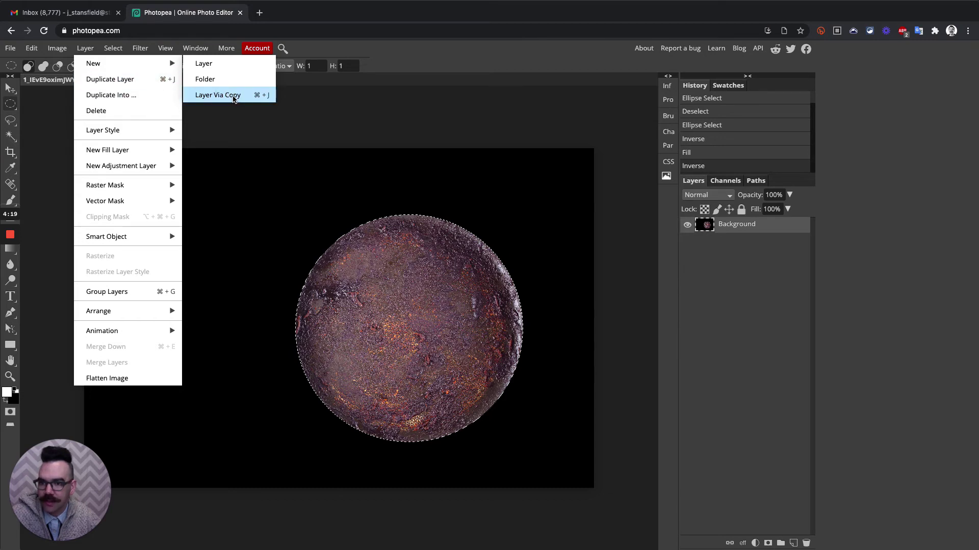
pyautogui.click(152, 78)
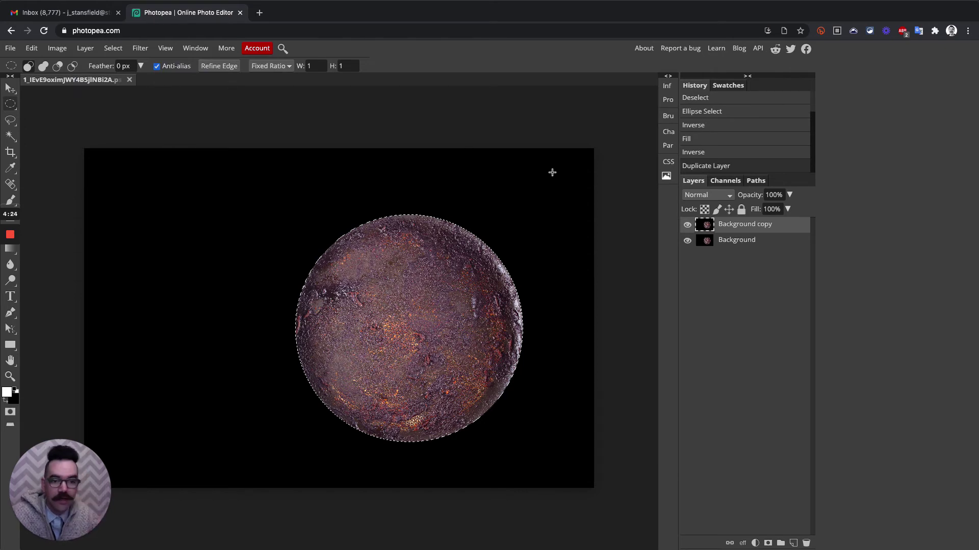
pyautogui.hotkey('ctrl', 'z')
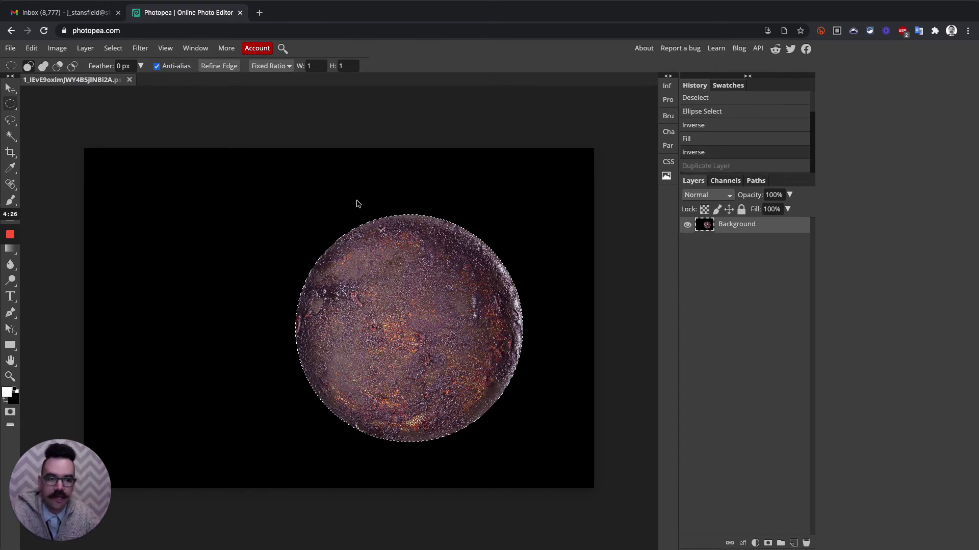
# Step: Copy the selected circle onto its own layer with Layer Via Copy and check the cut-out by briefly hiding the Background layer
pyautogui.click(85, 48)
pyautogui.click(222, 97)
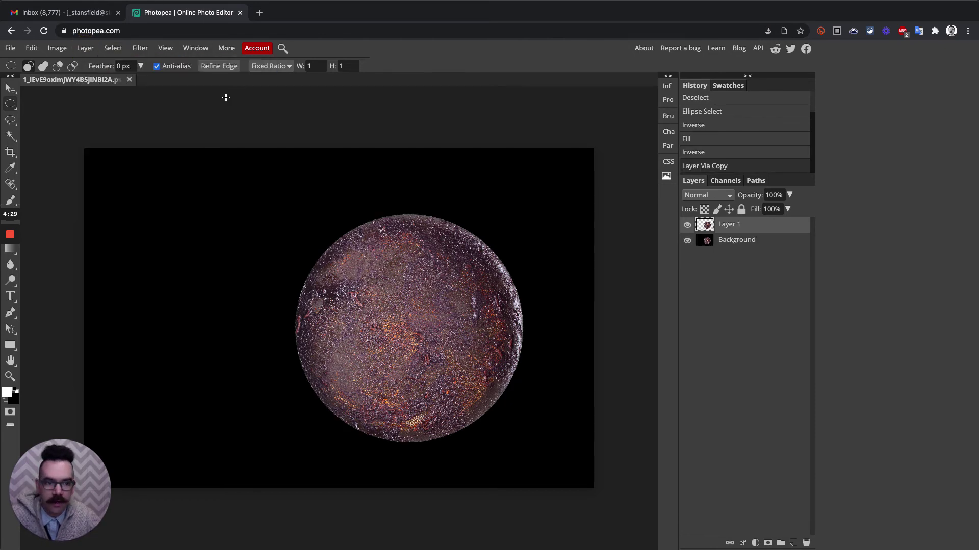
pyautogui.click(86, 49)
pyautogui.moveTo(169, 65)
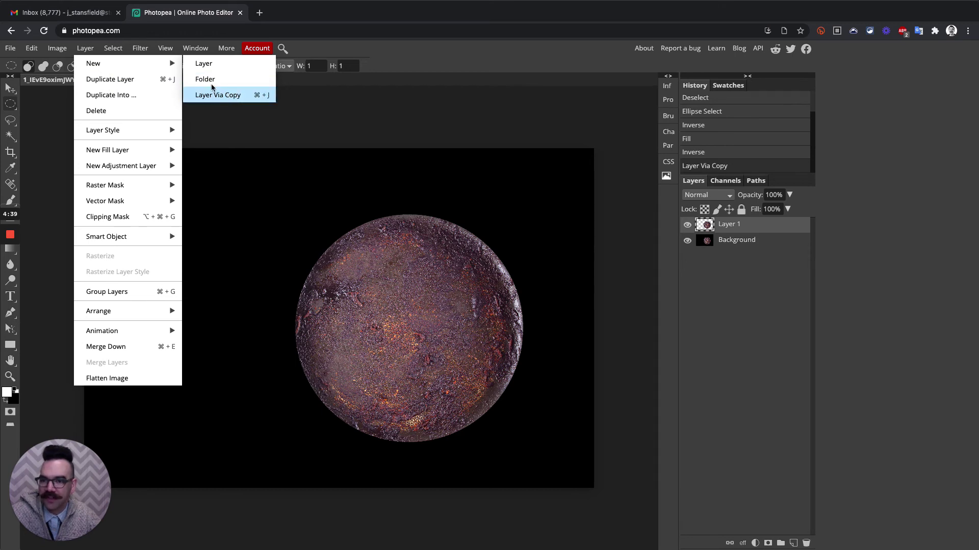
pyautogui.click(85, 48)
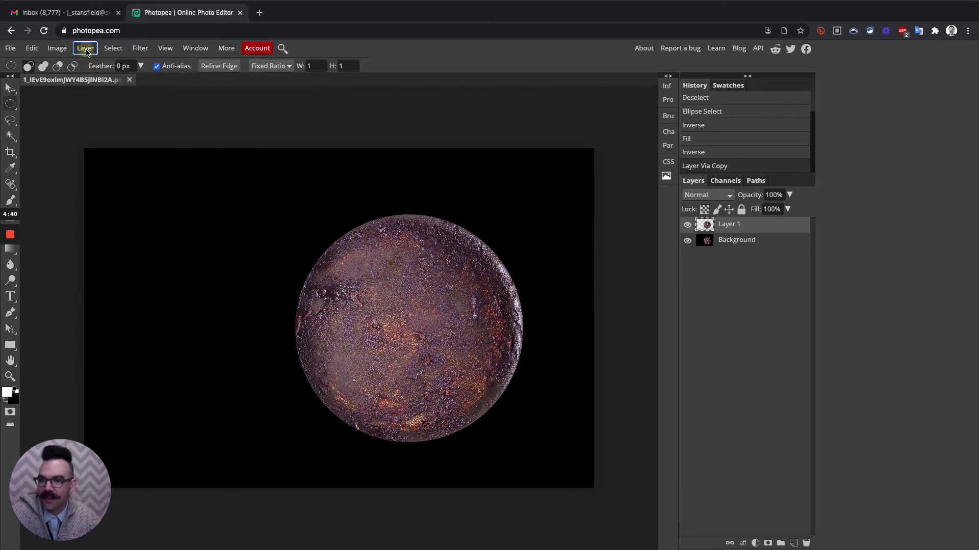
pyautogui.click(687, 240)
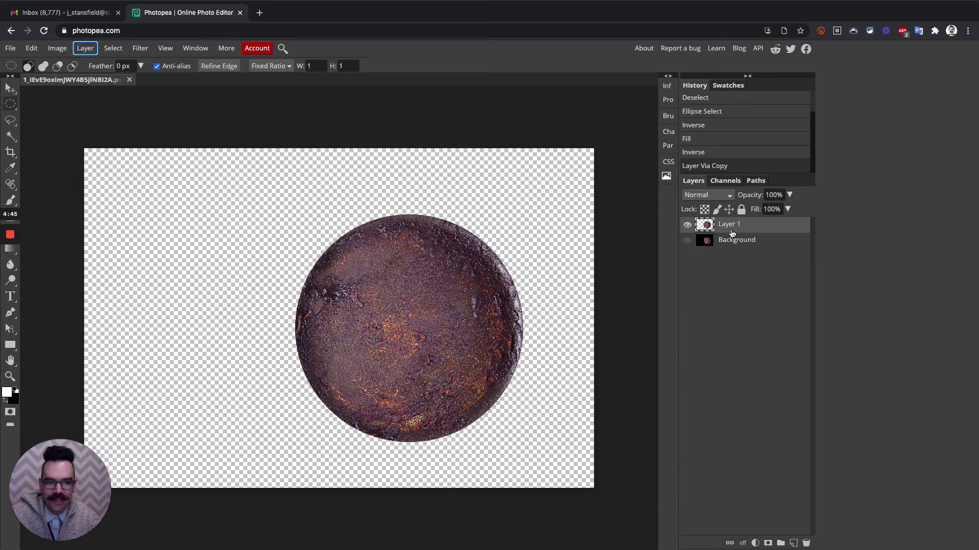
pyautogui.click(688, 241)
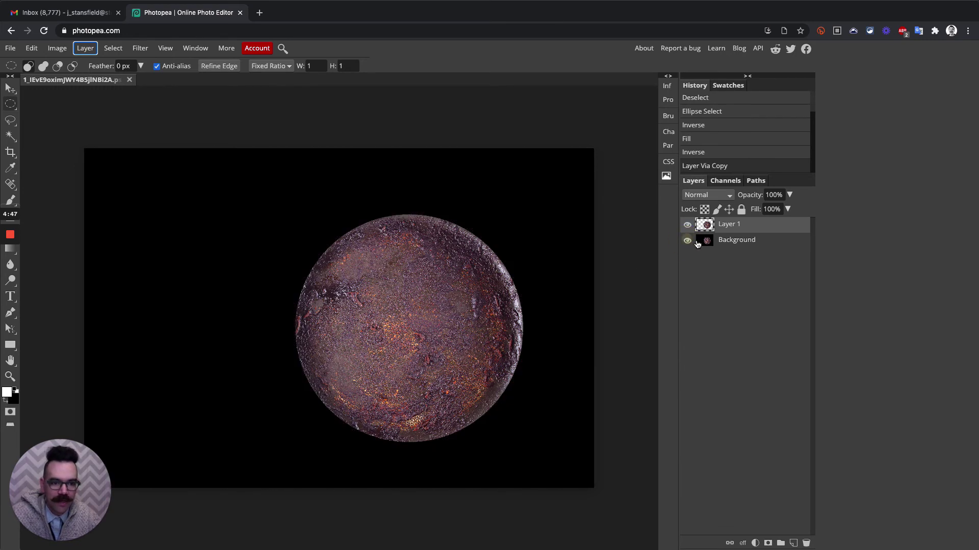
# Step: Add a new layer beneath the Background layer and fill it with black
pyautogui.click(726, 240)
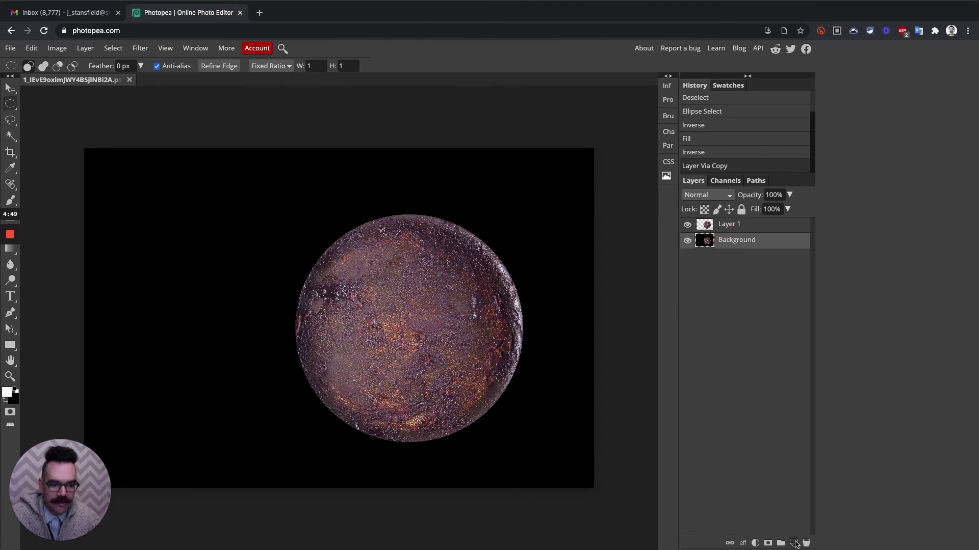
pyautogui.click(793, 543)
pyautogui.moveTo(754, 245); pyautogui.dragTo(757, 266)
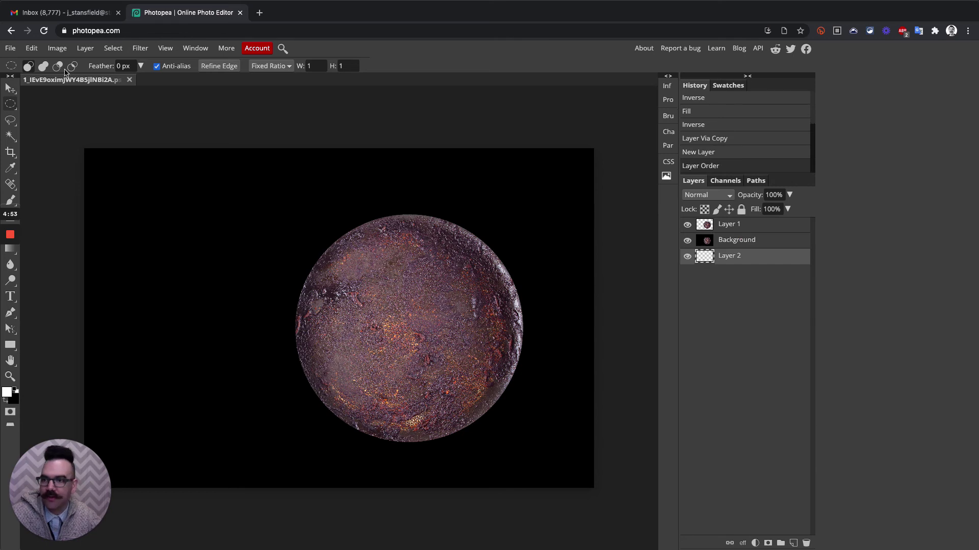
pyautogui.click(32, 48)
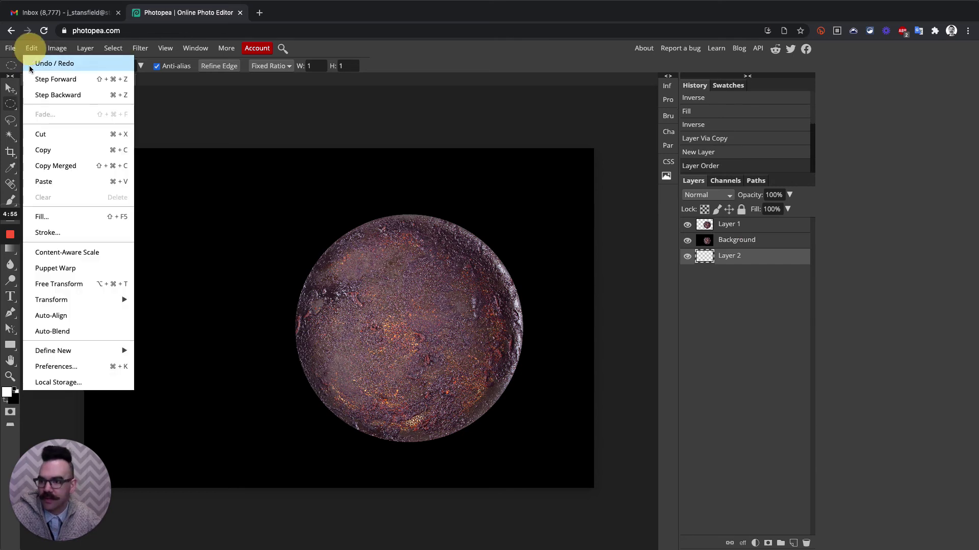
pyautogui.click(92, 217)
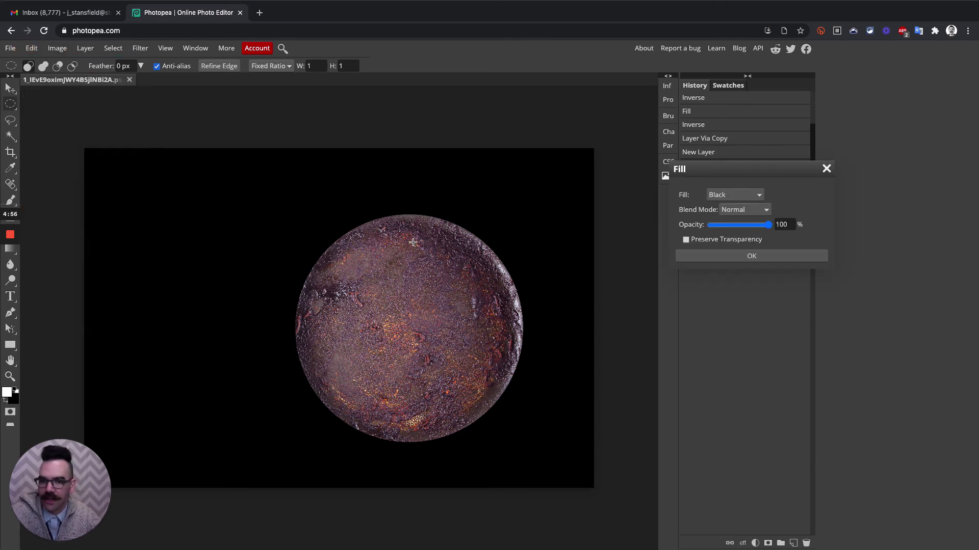
pyautogui.click(752, 257)
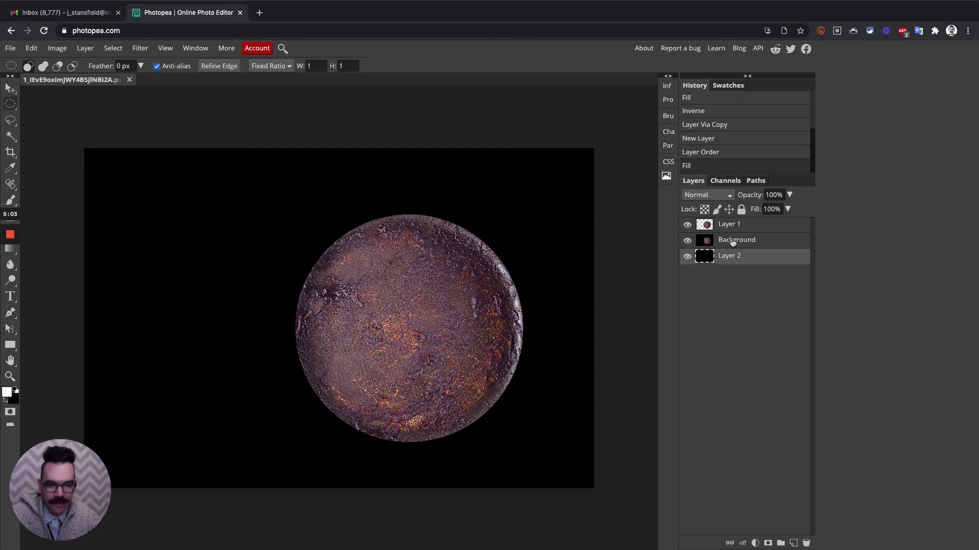
# Step: Delete the original Background layer
pyautogui.click(687, 240)
pyautogui.moveTo(744, 242); pyautogui.dragTo(806, 543)
# Step: Move the circular cut-out on its layer toward the centre of the black canvas
pyautogui.click(10, 88)
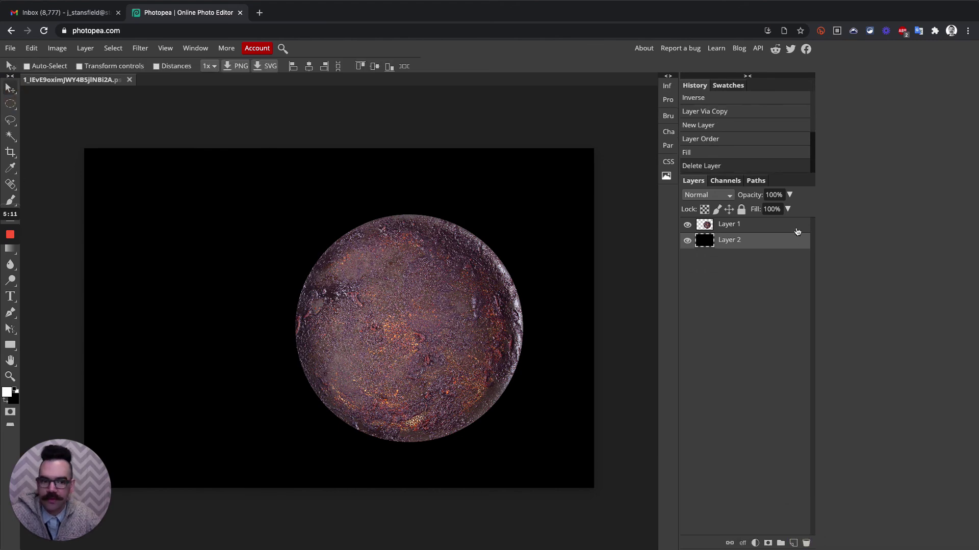
pyautogui.click(704, 224)
pyautogui.moveTo(401, 338); pyautogui.dragTo(420, 314)
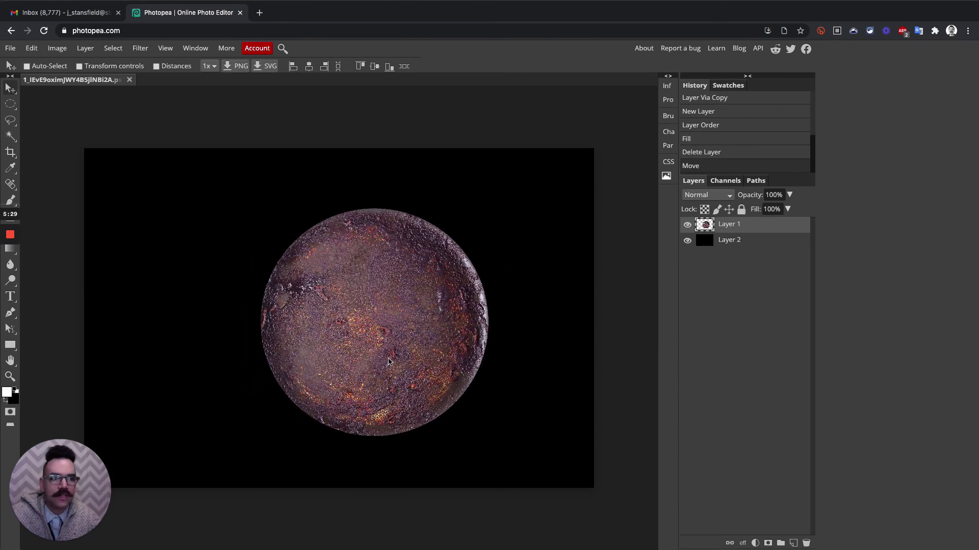